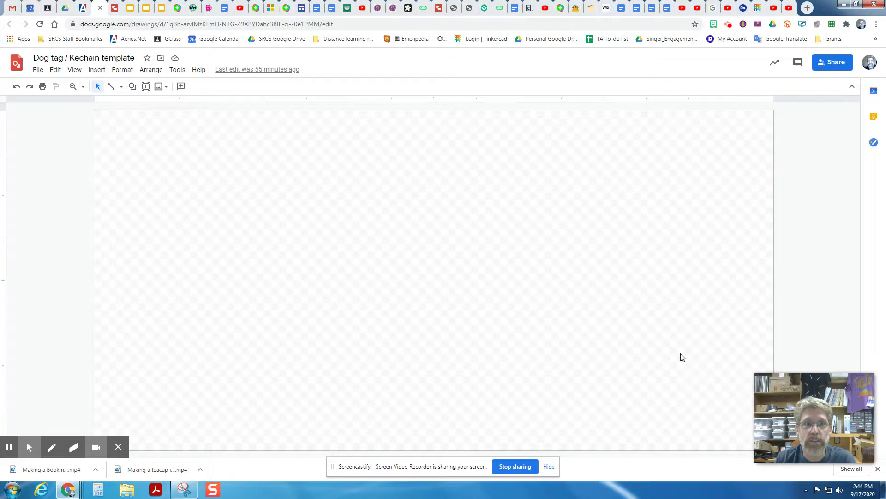
# Draw a rounded rectangle spanning nearly the whole canvas from top-left to bottom-right
pyautogui.click(133, 87)
pyautogui.moveTo(138, 103)
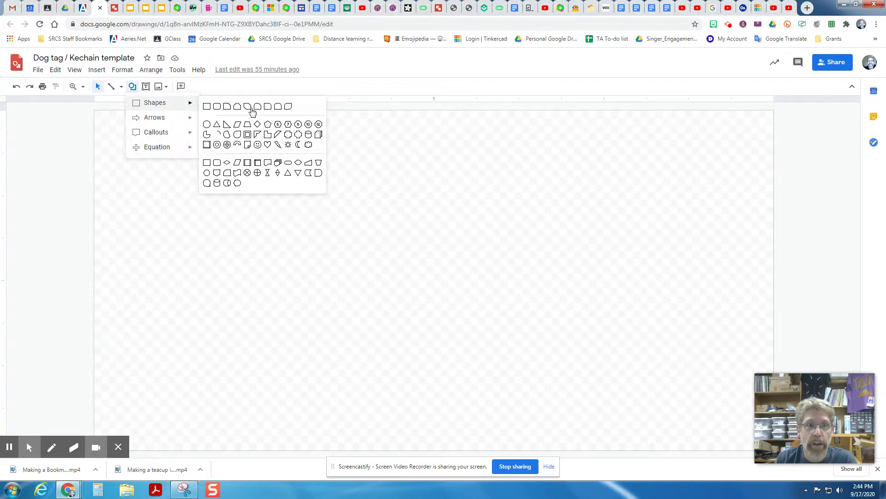
pyautogui.click(73, 130)
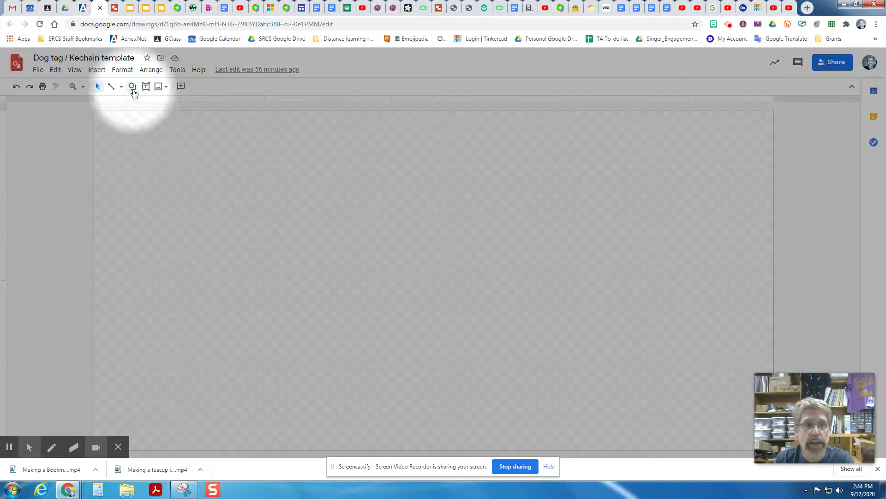
pyautogui.click(133, 87)
pyautogui.moveTo(139, 102)
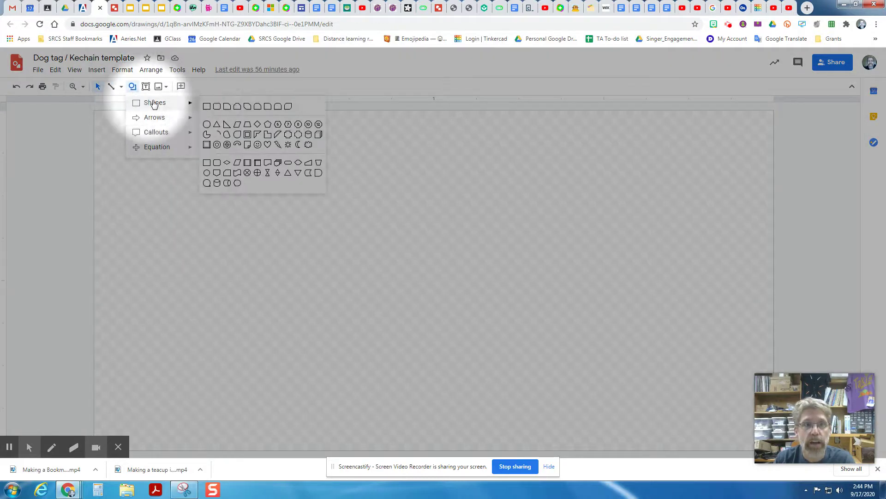
pyautogui.click(218, 112)
pyautogui.moveTo(103, 116)
pyautogui.mouseDown()
pyautogui.moveTo(347, 342)
pyautogui.moveTo(576, 424)
pyautogui.moveTo(765, 438)
pyautogui.mouseUp()
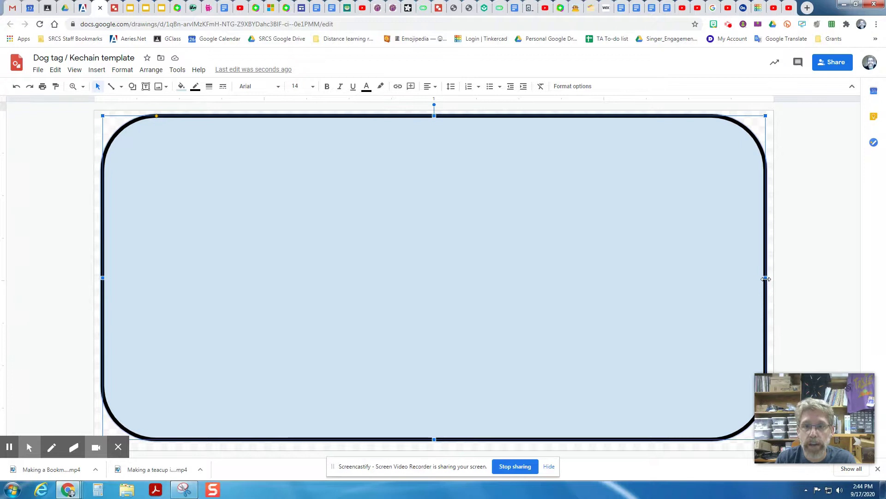
# Resize and reposition the rounded rectangle so it roughly fills the canvas
pyautogui.moveTo(766, 279); pyautogui.dragTo(279, 279)
pyautogui.moveTo(190, 439); pyautogui.dragTo(176, 231)
pyautogui.moveTo(184, 175); pyautogui.dragTo(152, 163)
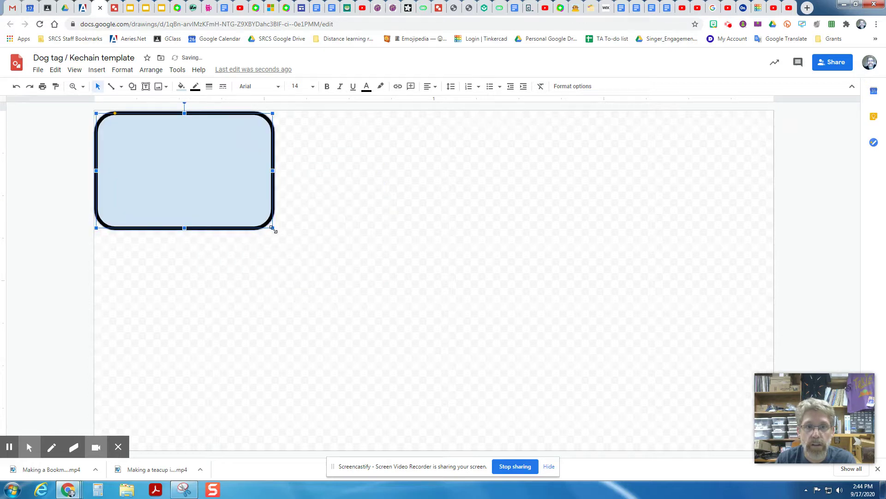
pyautogui.moveTo(273, 229); pyautogui.dragTo(768, 450)
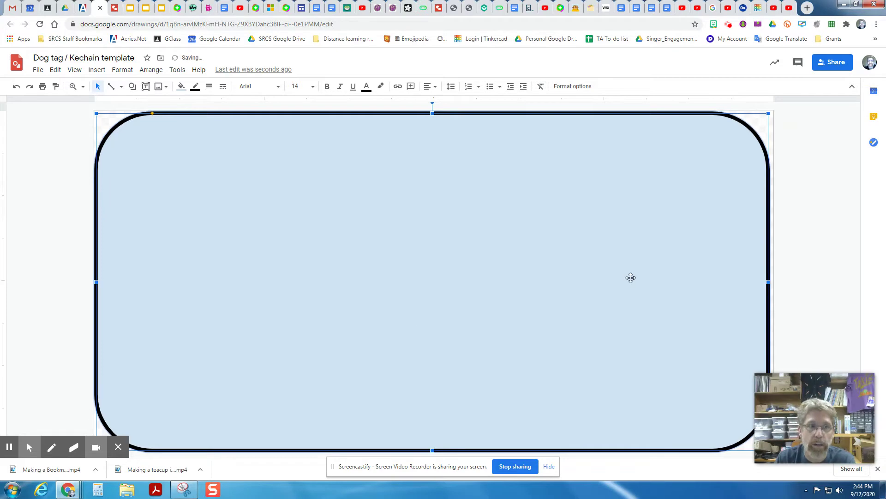
pyautogui.click(70, 264)
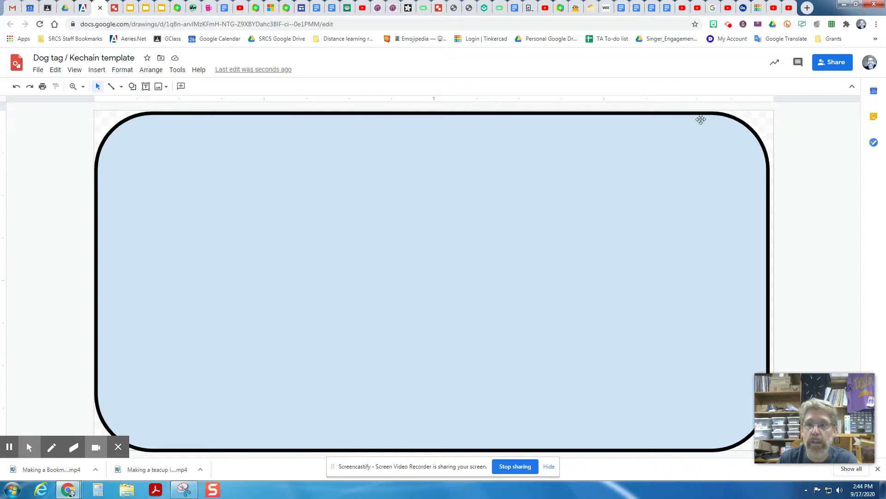
# Nudge the rectangle's top, left and bottom edges inward to sit just inside the canvas
pyautogui.click(396, 128)
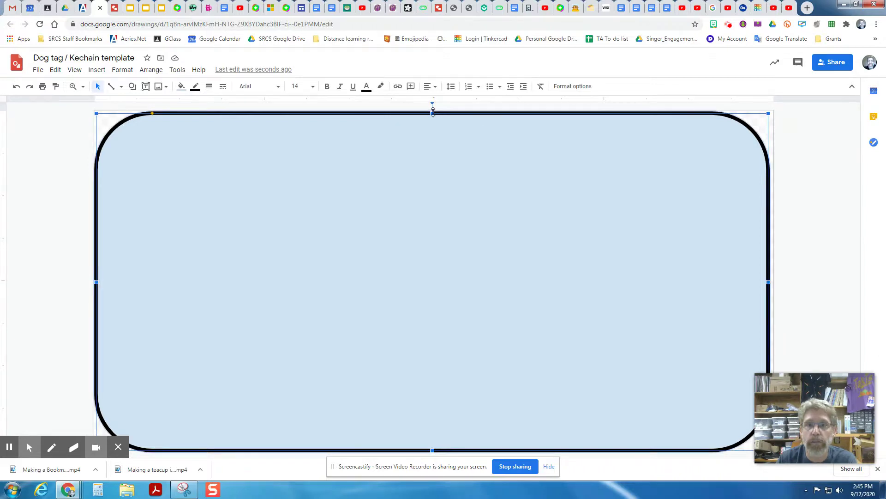
pyautogui.moveTo(432, 111); pyautogui.dragTo(430, 115)
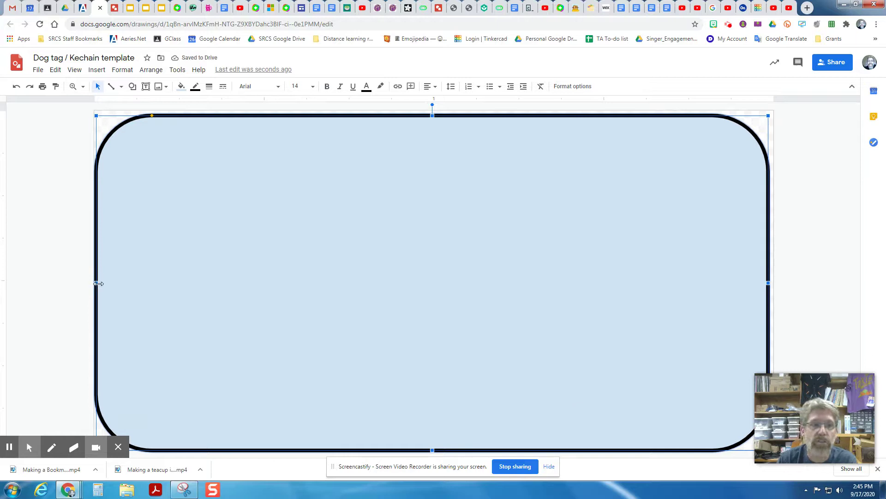
pyautogui.moveTo(99, 284); pyautogui.dragTo(103, 282)
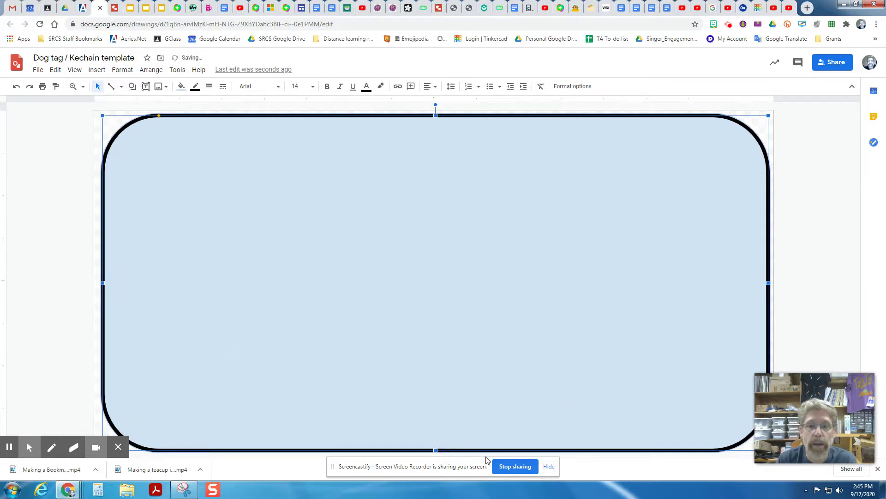
pyautogui.moveTo(435, 449); pyautogui.dragTo(435, 445)
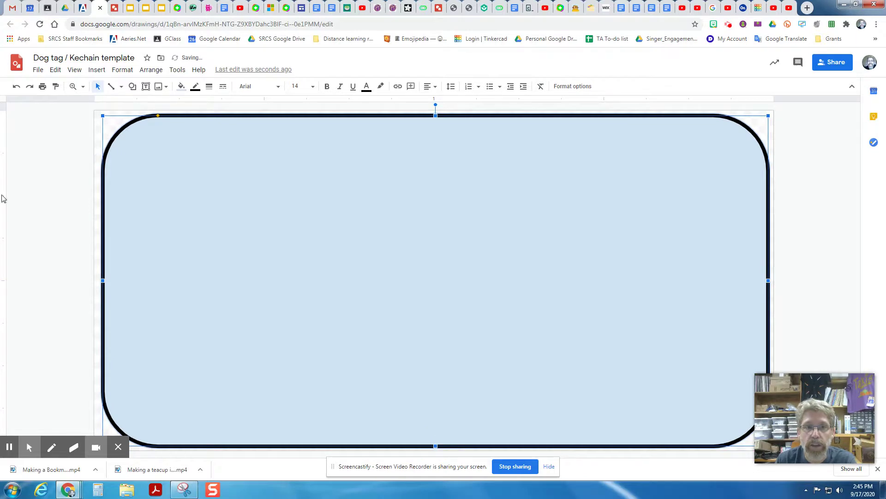
pyautogui.click(41, 199)
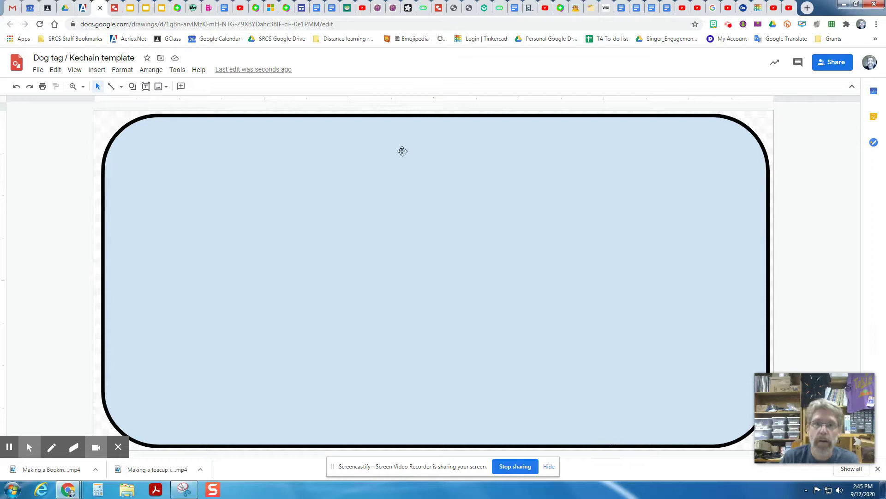
# Set the rounded rectangle's border colour to red
pyautogui.click(405, 114)
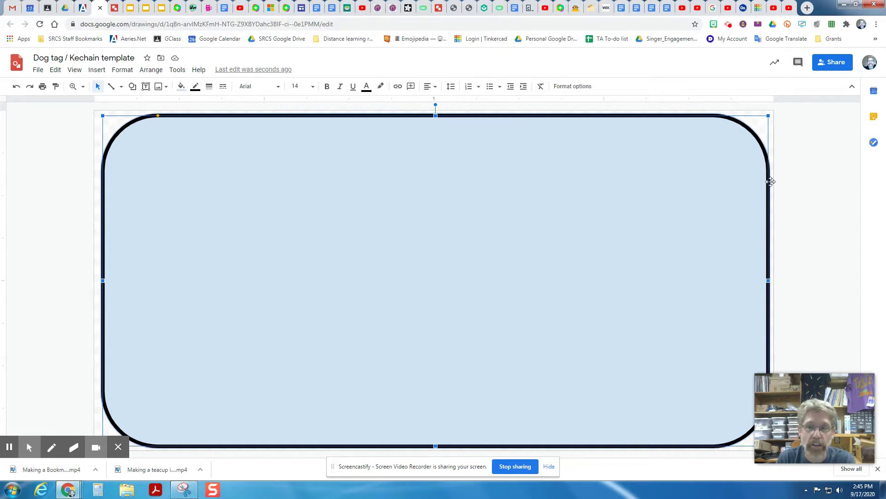
pyautogui.click(195, 86)
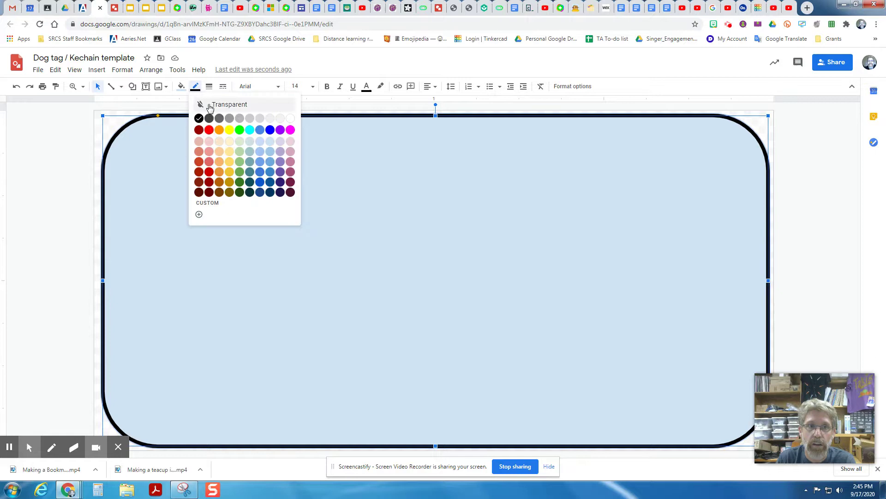
pyautogui.click(209, 130)
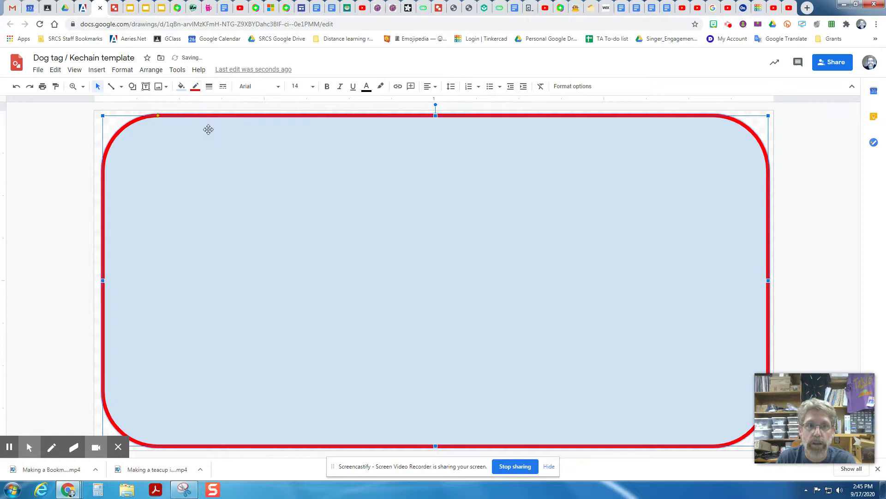
pyautogui.click(32, 184)
pyautogui.click(245, 174)
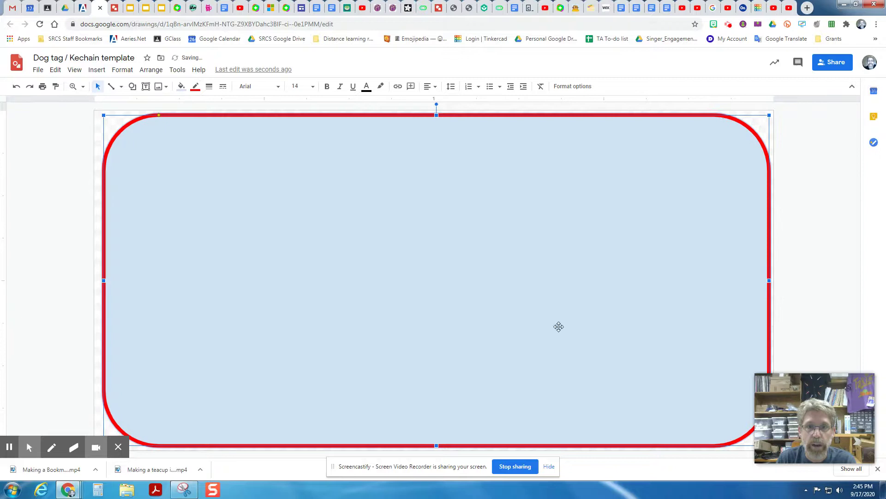
pyautogui.click(196, 87)
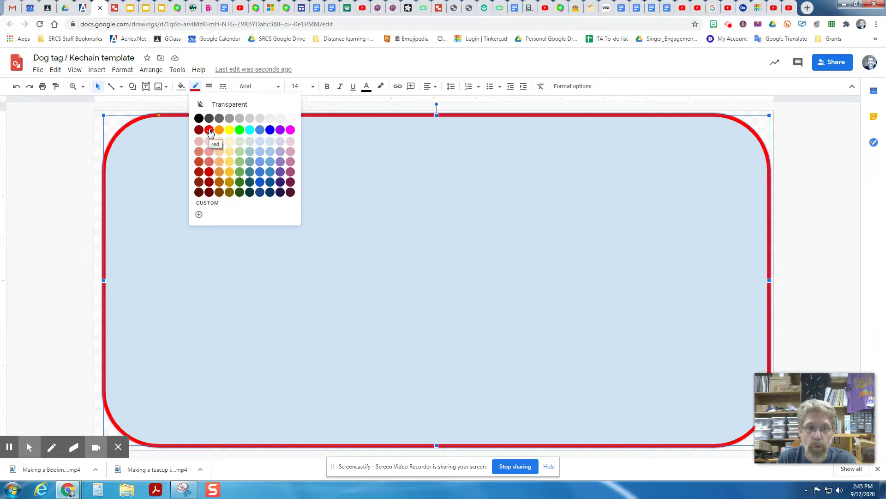
pyautogui.click(55, 171)
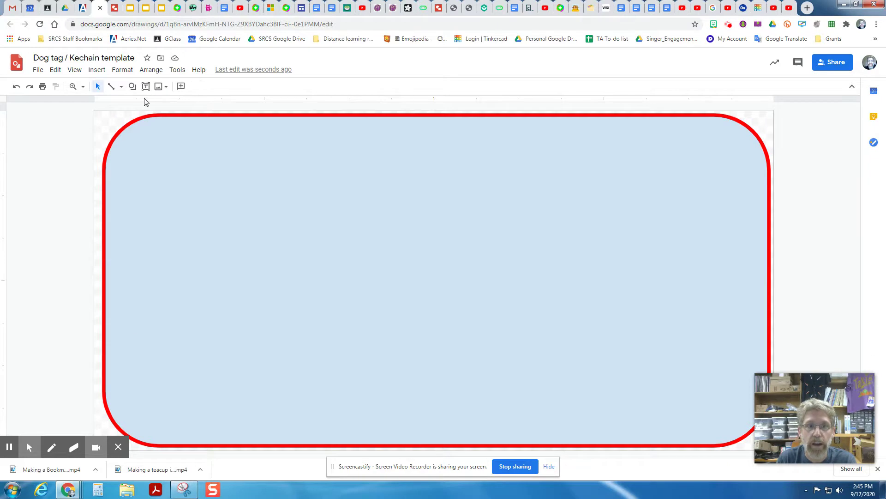
# Set the rounded rectangle's fill colour to Transparent, leaving only the red border
pyautogui.click(188, 157)
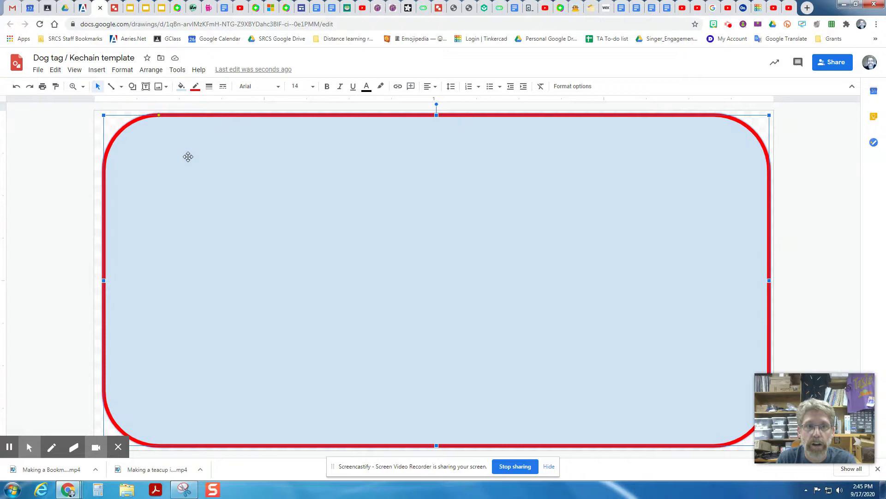
pyautogui.click(52, 183)
pyautogui.click(216, 167)
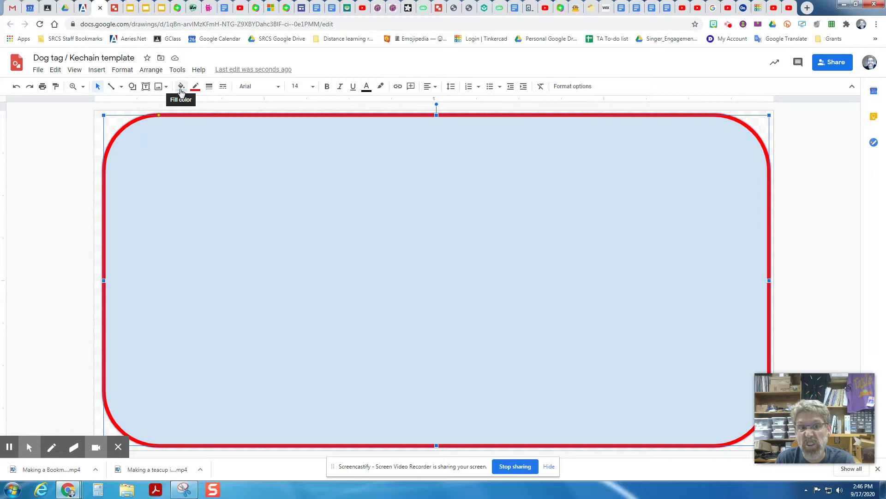
pyautogui.click(181, 88)
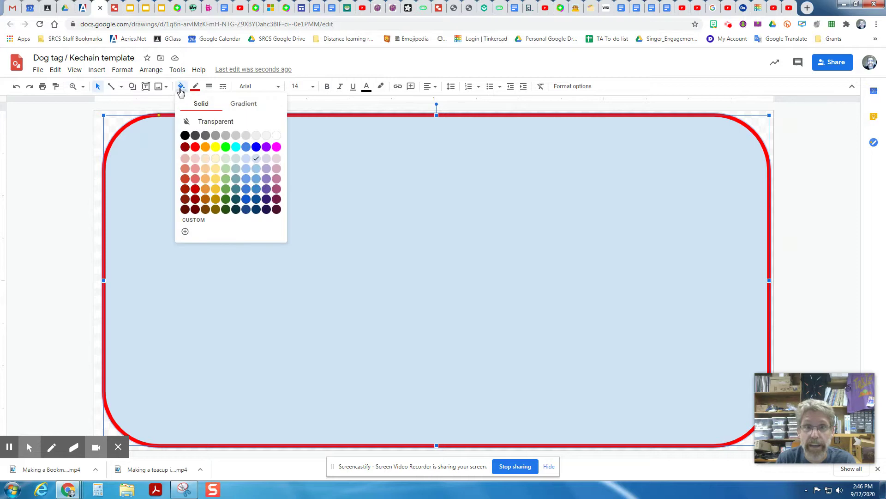
pyautogui.click(227, 121)
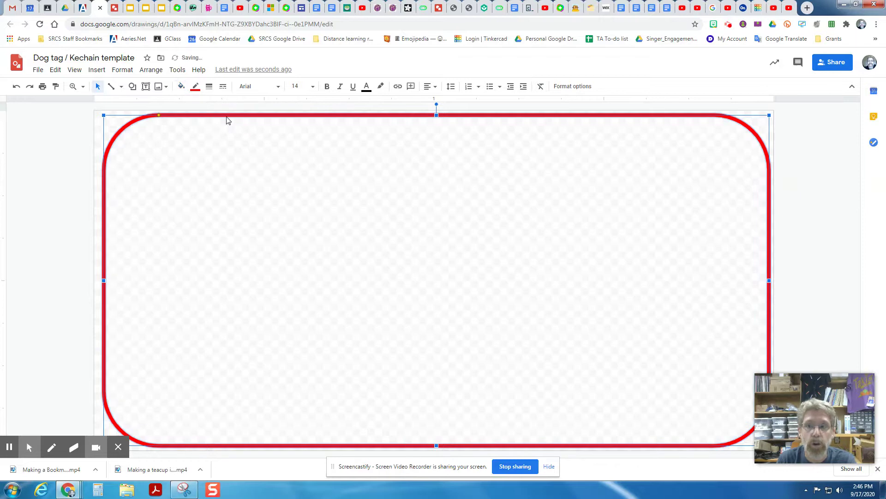
pyautogui.click(76, 194)
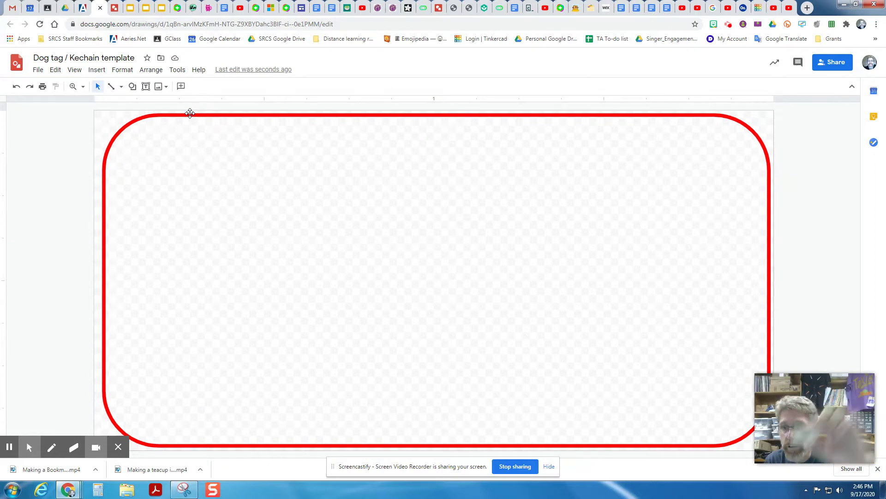
# Draw a small oval circle inside the tag near its left end
pyautogui.click(133, 86)
pyautogui.moveTo(140, 101)
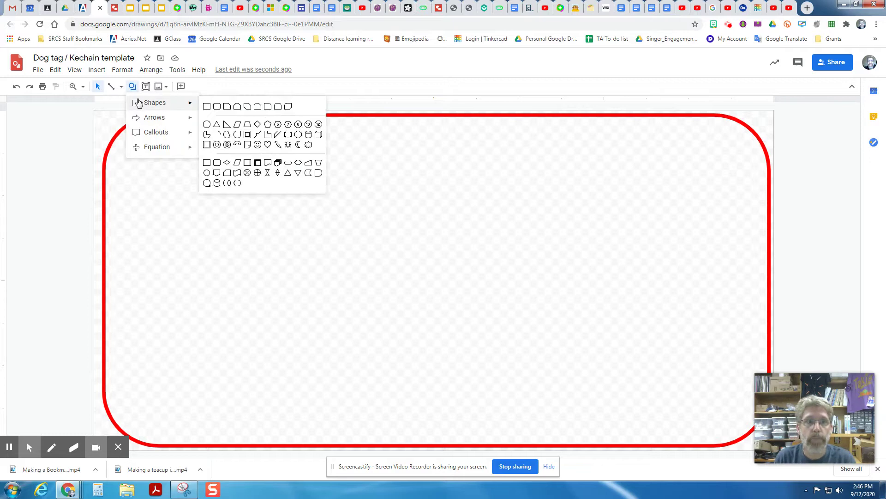
pyautogui.click(206, 124)
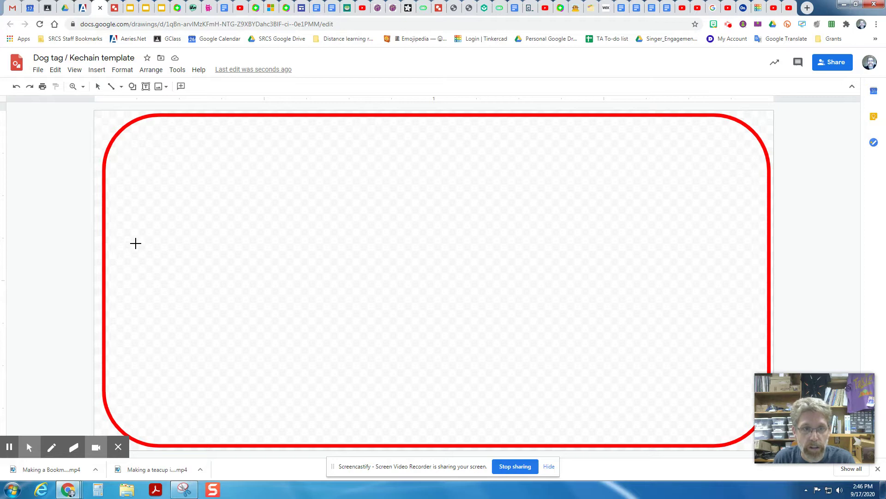
pyautogui.moveTo(135, 244)
pyautogui.mouseDown()
pyautogui.moveTo(192, 306)
pyautogui.moveTo(170, 278)
pyautogui.moveTo(139, 277)
pyautogui.moveTo(172, 280)
pyautogui.mouseUp()
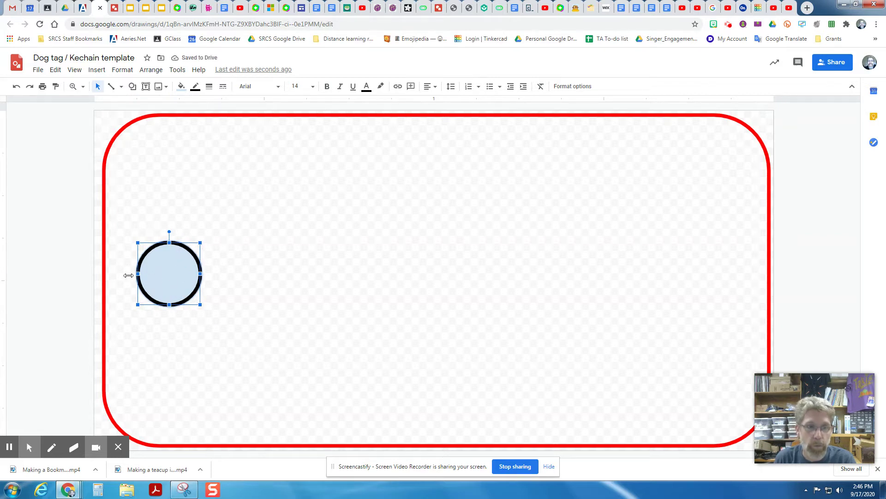
# Give the circle a red border and a transparent fill
pyautogui.click(195, 87)
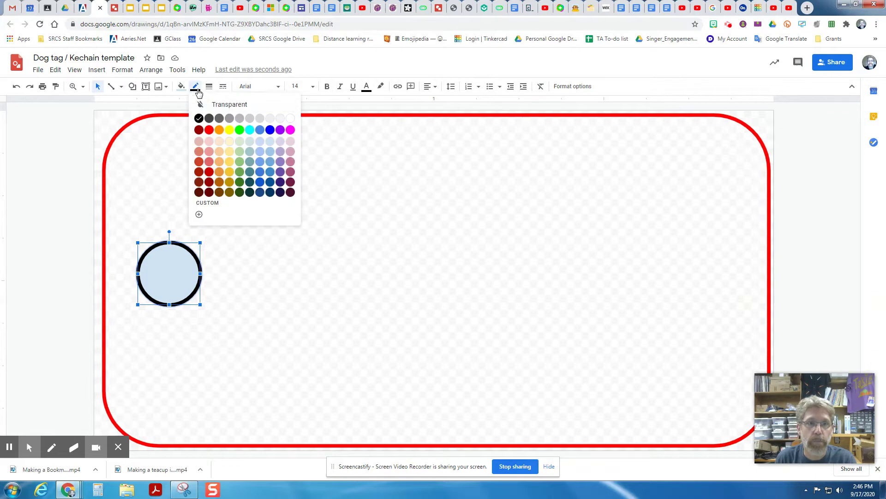
pyautogui.click(209, 133)
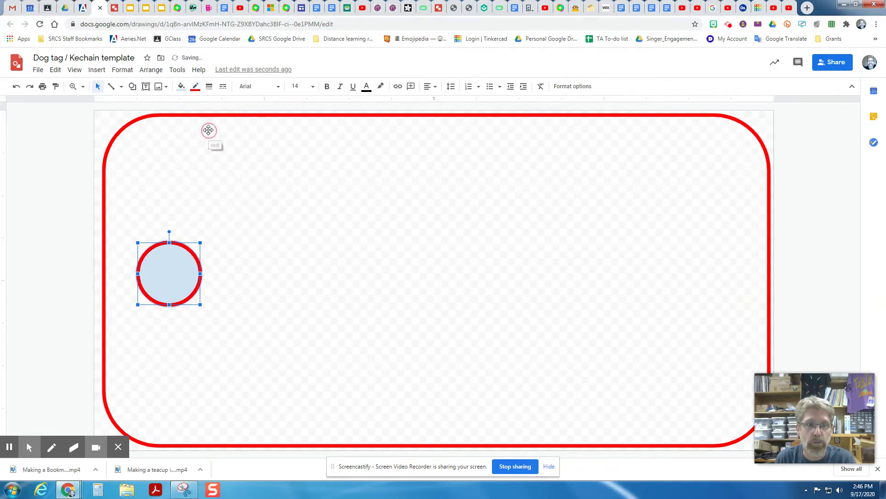
pyautogui.click(182, 88)
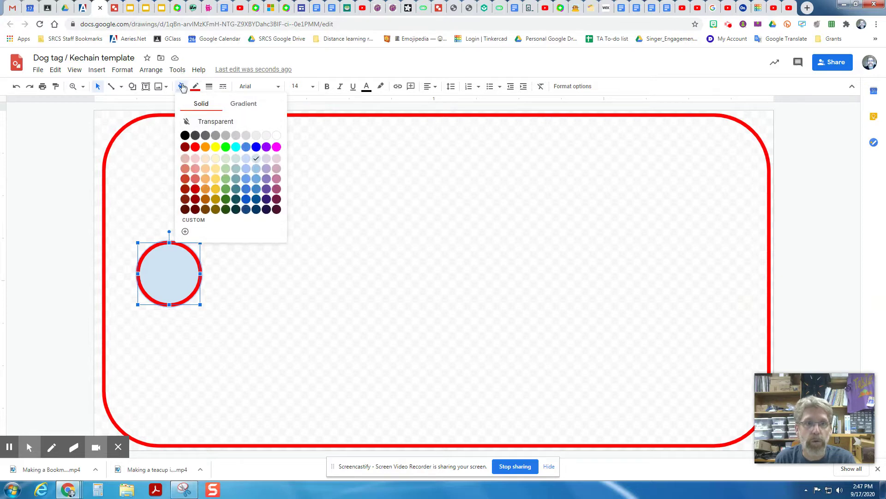
pyautogui.click(207, 122)
pyautogui.click(299, 237)
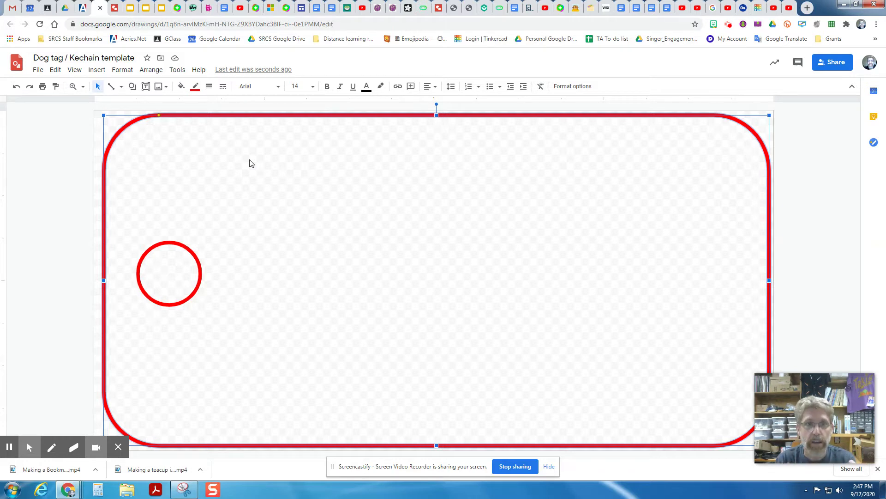
# Move the circle slightly lower and place a text cursor inside the rounded rectangle
pyautogui.click(297, 267)
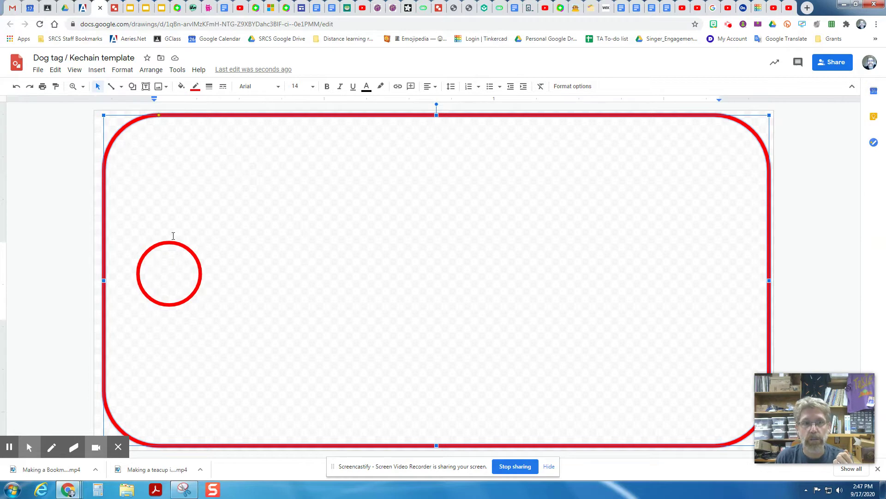
pyautogui.moveTo(187, 248)
pyautogui.mouseDown()
pyautogui.moveTo(187, 258)
pyautogui.moveTo(185, 200)
pyautogui.moveTo(182, 254)
pyautogui.mouseUp()
pyautogui.click(228, 229)
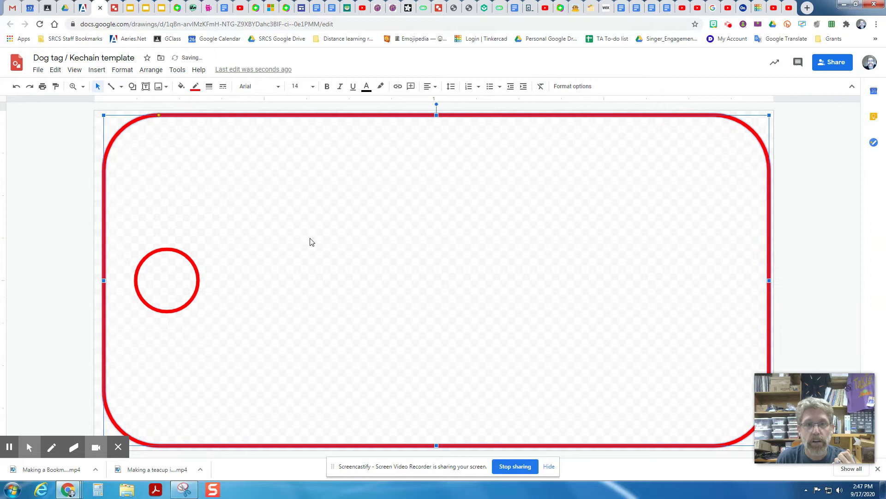
pyautogui.click(227, 276)
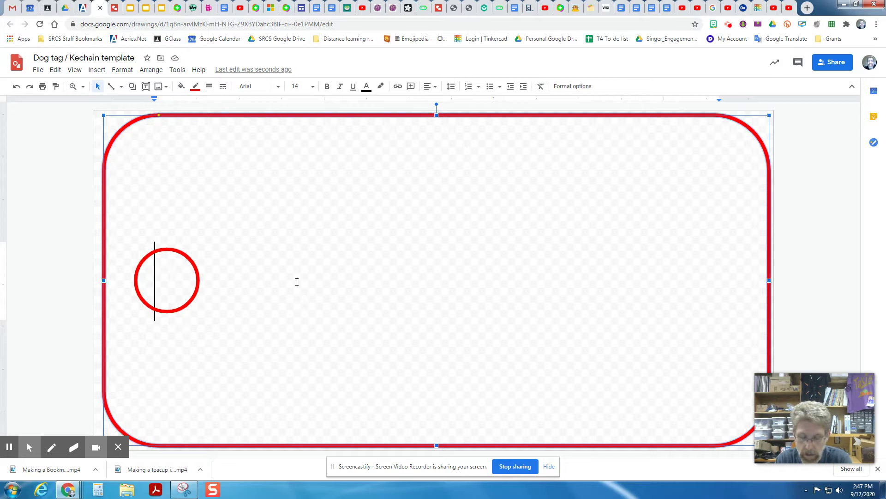
# Type the tag's name text, centre-align it horizontally, and select it
pyautogui.write('Davidson')
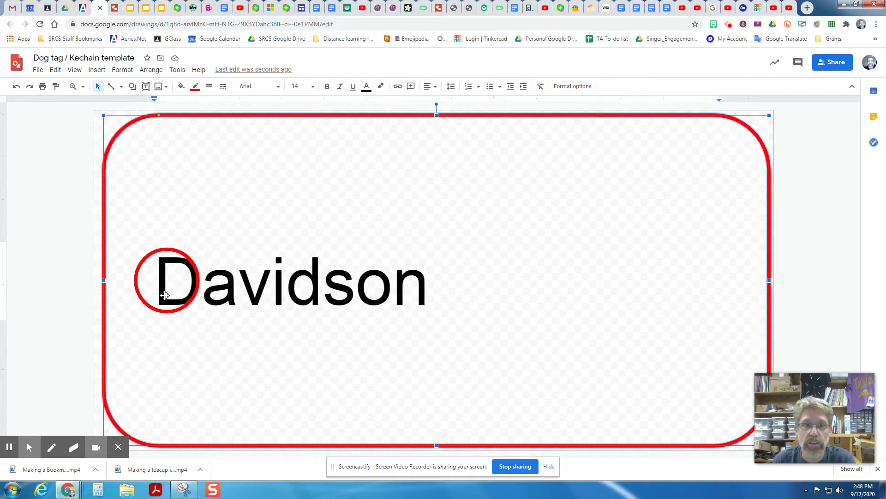
pyautogui.click(434, 88)
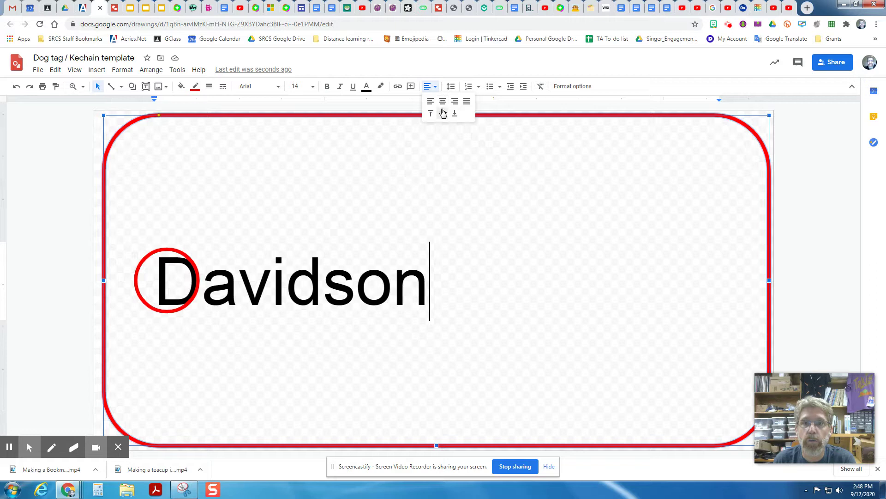
pyautogui.click(444, 107)
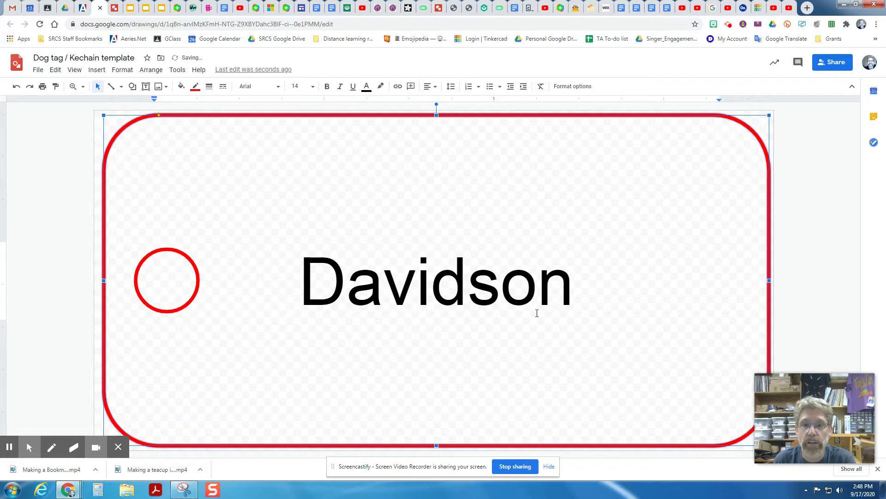
pyautogui.moveTo(574, 289); pyautogui.dragTo(316, 287)
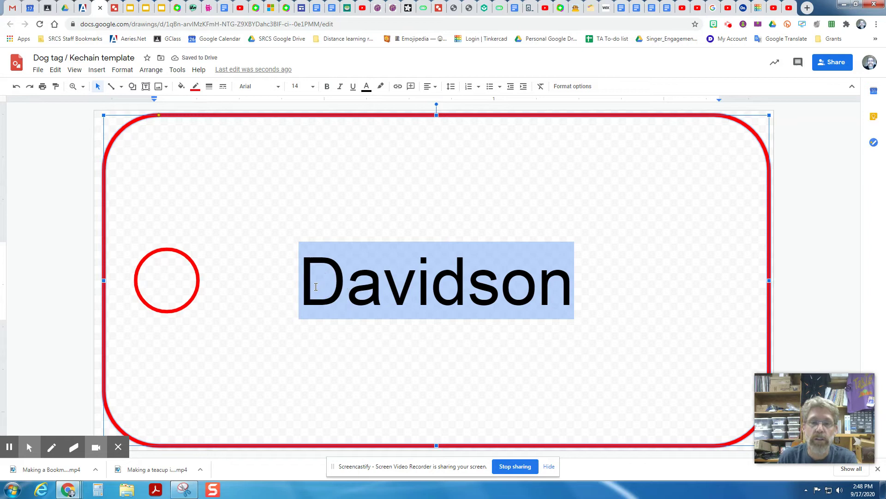
# Browse the font list and apply Pacifico to the name text
pyautogui.click(283, 90)
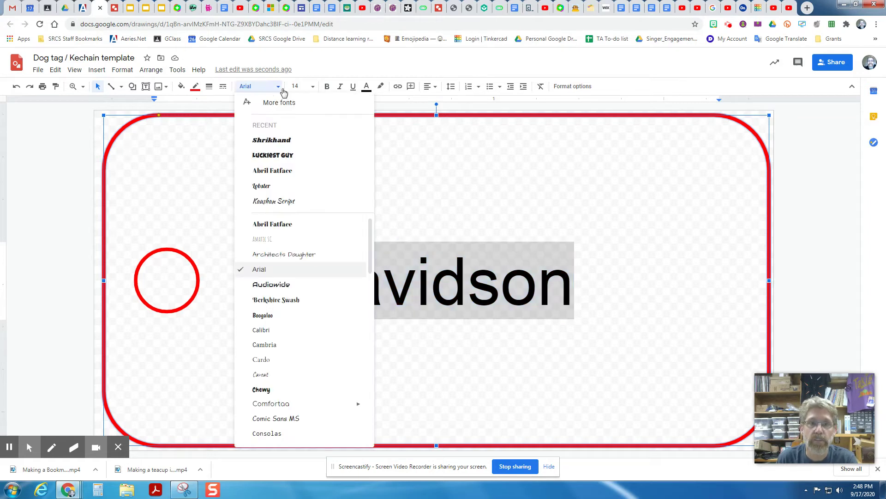
pyautogui.scroll(-2, 292, 319)
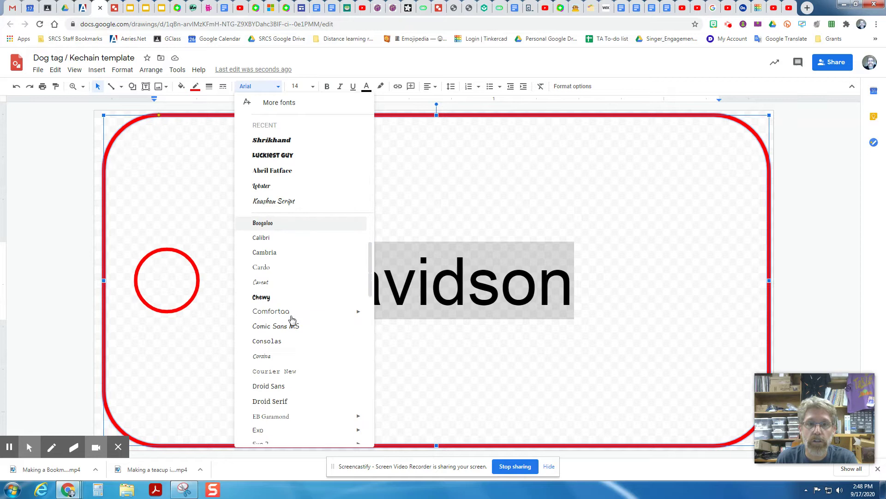
pyautogui.scroll(2, 291, 319)
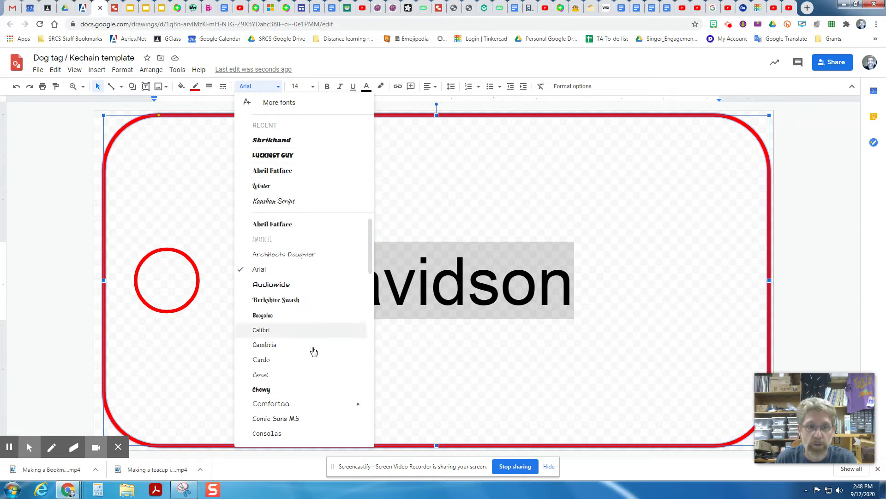
pyautogui.click(292, 107)
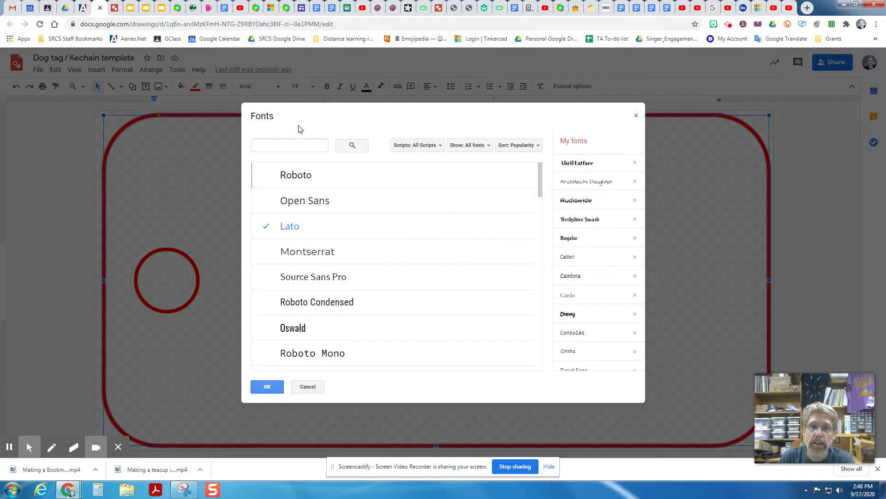
pyautogui.moveTo(539, 183); pyautogui.dragTo(537, 317)
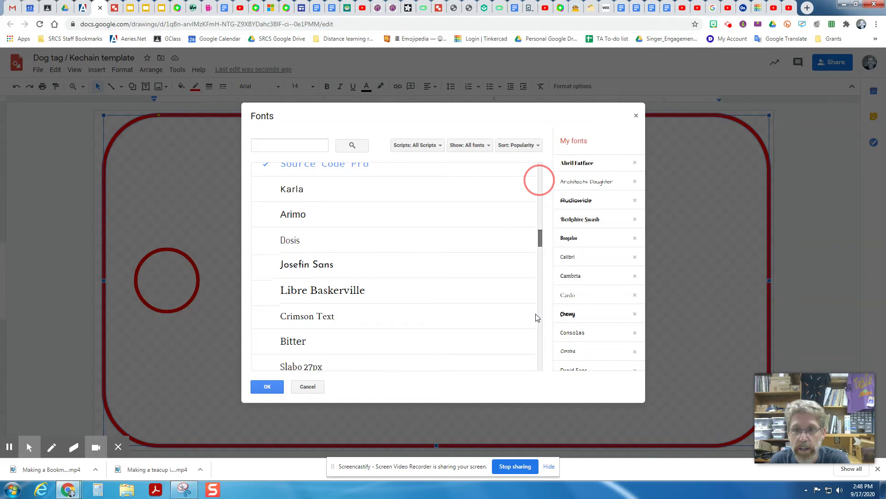
pyautogui.click(319, 390)
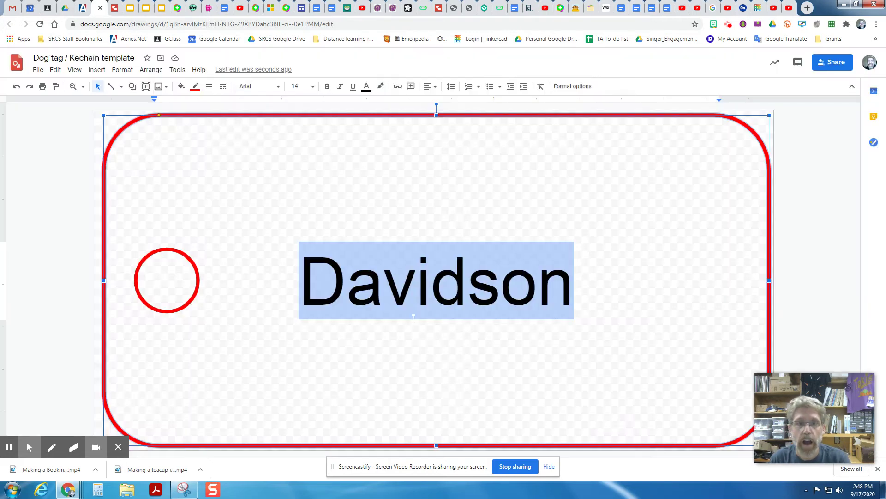
pyautogui.click(276, 88)
pyautogui.moveTo(369, 252); pyautogui.dragTo(368, 377)
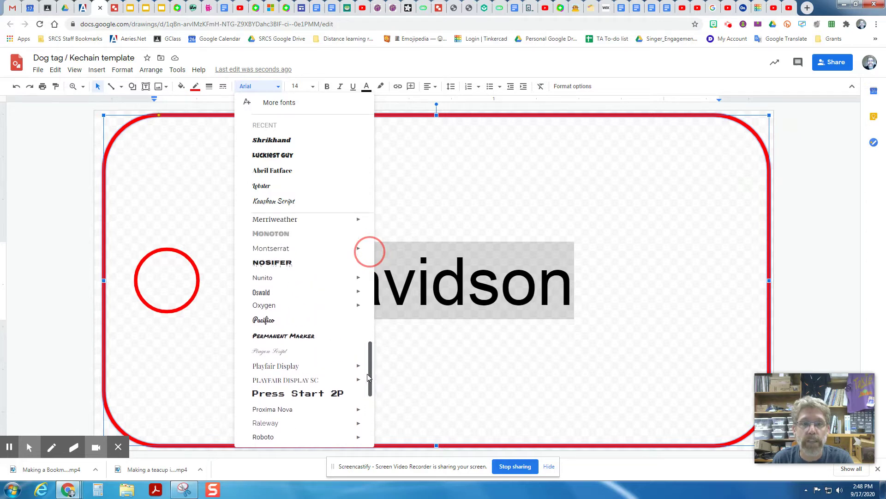
pyautogui.click(288, 320)
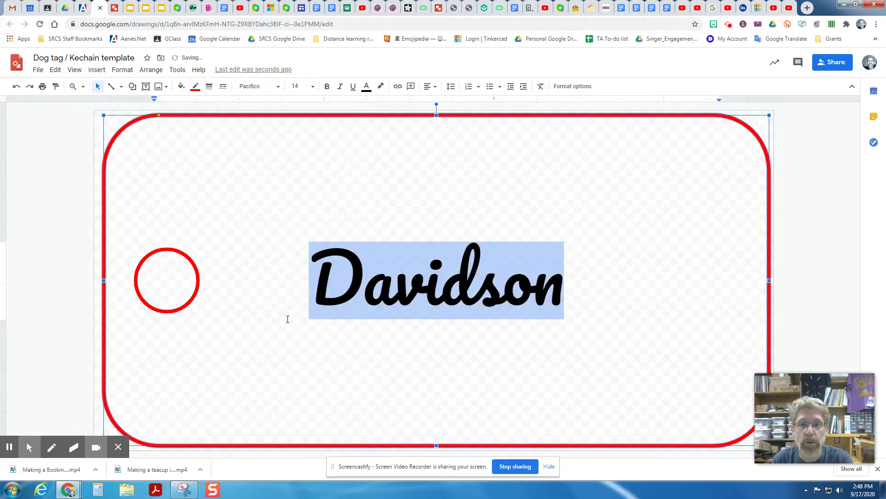
# Switch the name text's font to Berkshire Swash
pyautogui.click(274, 89)
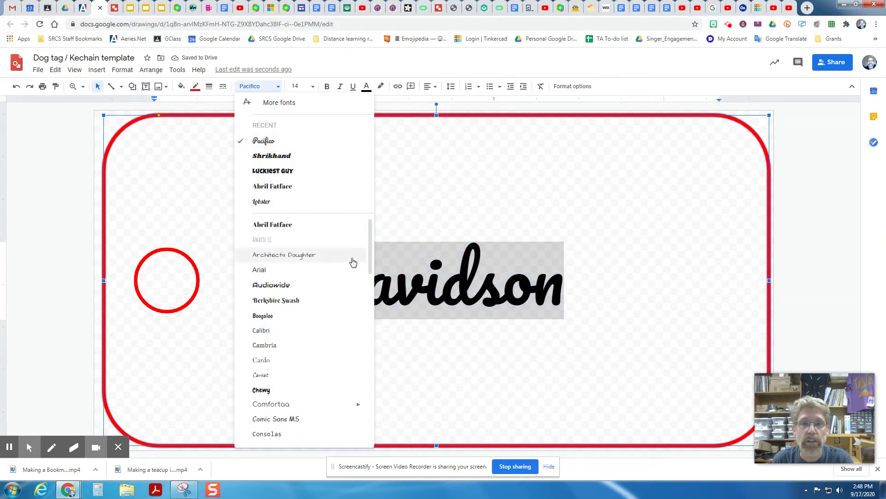
pyautogui.scroll(-1, 372, 240)
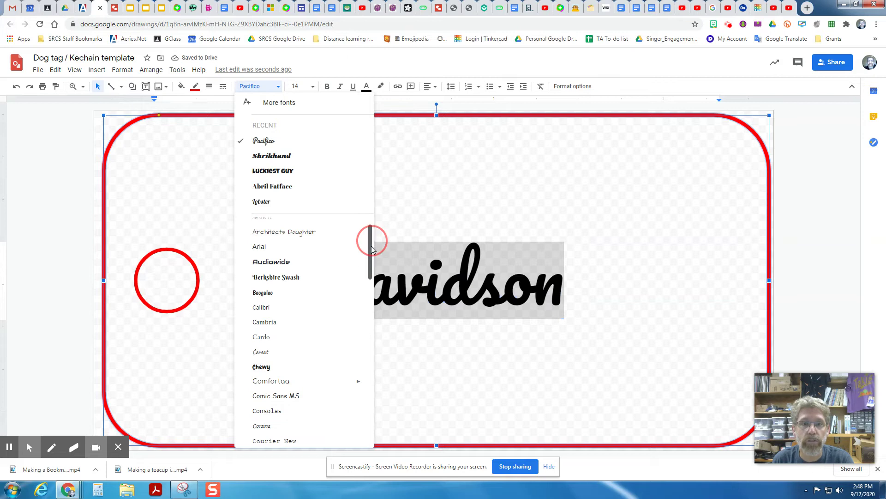
pyautogui.click(309, 277)
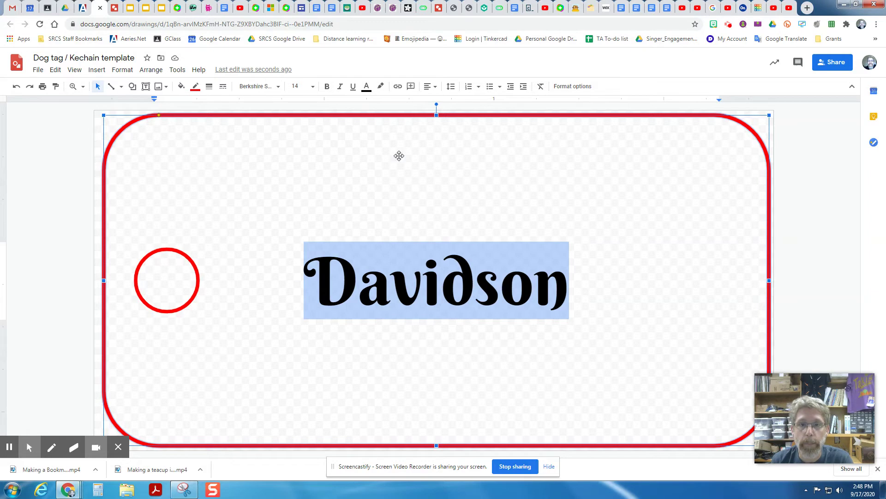
pyautogui.click(312, 87)
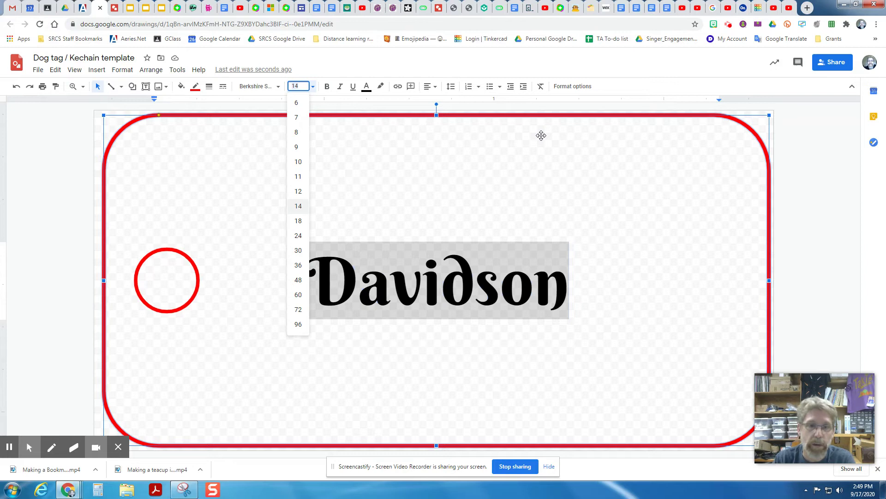
# Set the name text to font size 26 after trying 30 and 28, then deselect it
pyautogui.write('30')
pyautogui.press('Return')
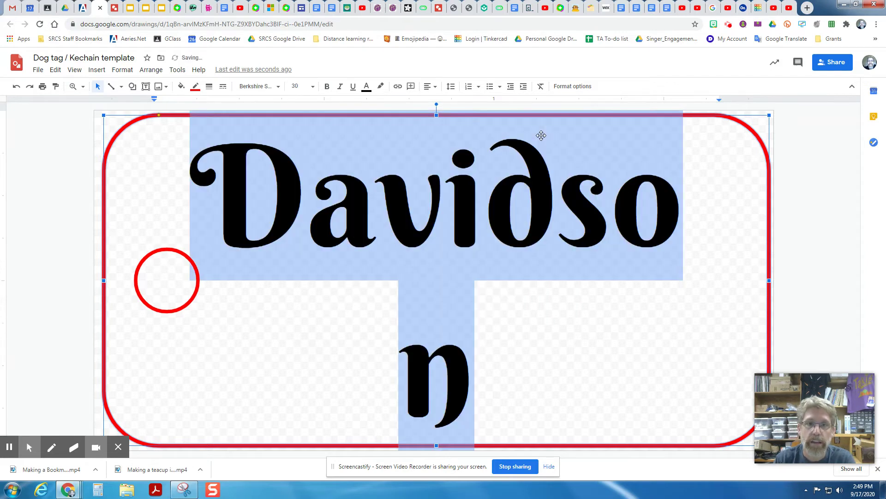
pyautogui.click(305, 86)
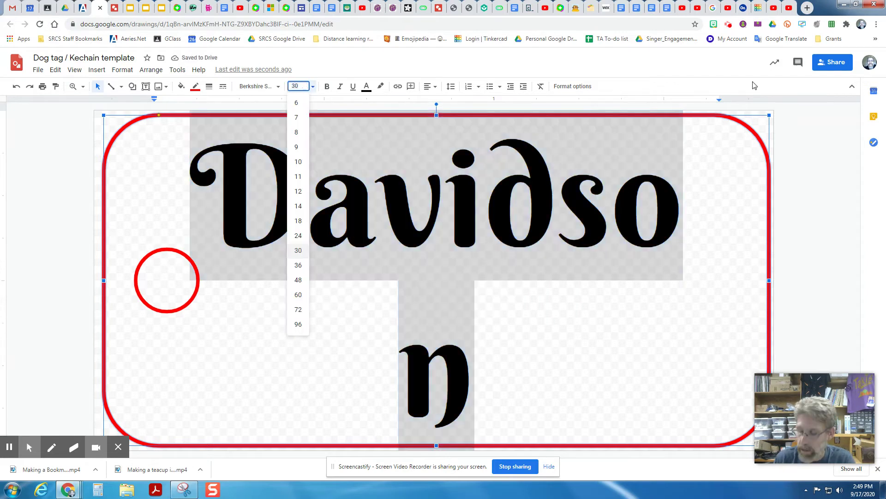
pyautogui.press('Return')
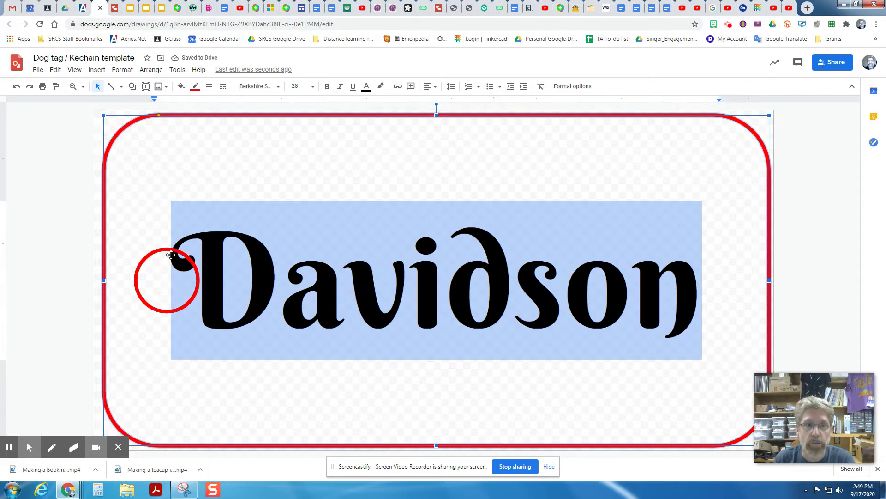
pyautogui.click(313, 87)
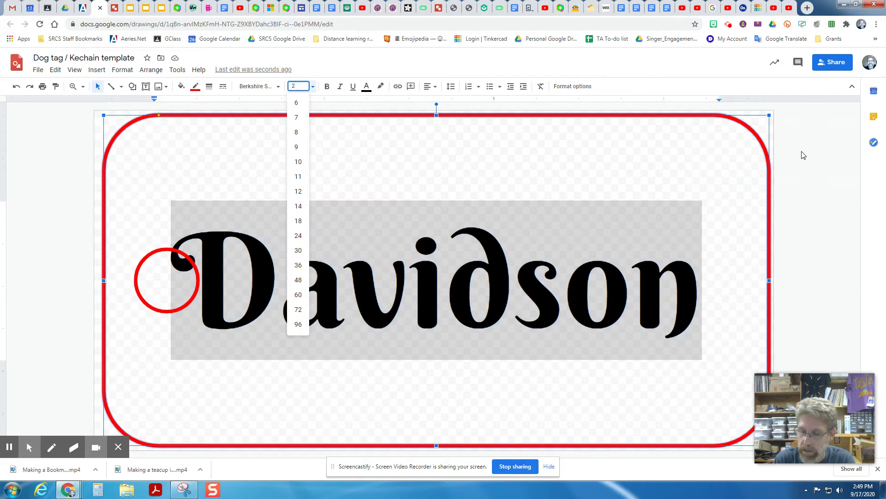
pyautogui.write('26')
pyautogui.press('Return')
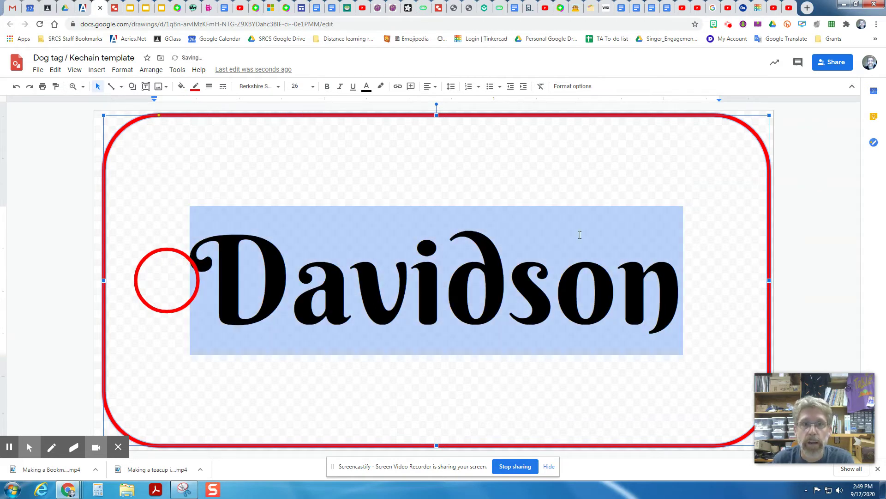
pyautogui.click(214, 289)
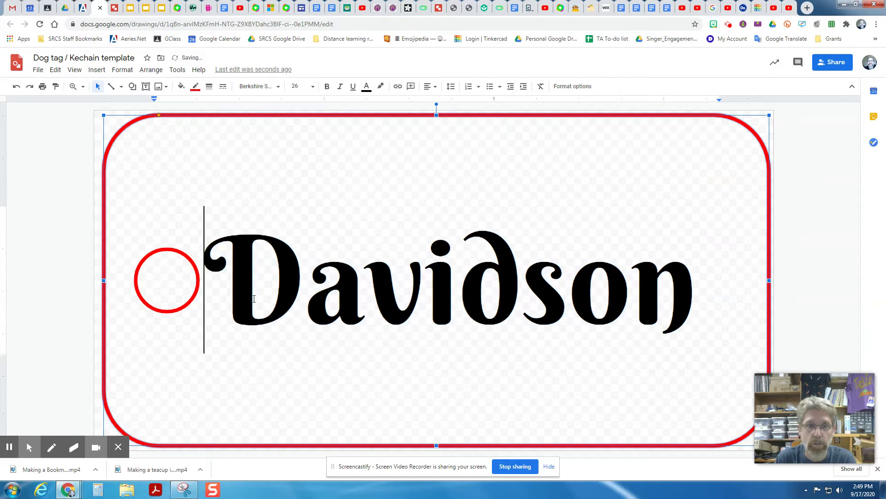
pyautogui.click(37, 275)
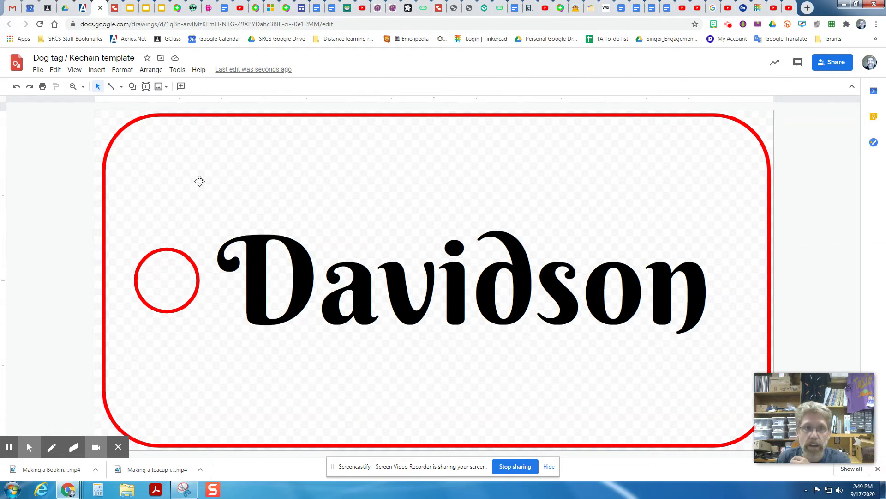
# Draw a lightning bolt shape below 'Davidson' and set its fill to transparent
pyautogui.click(132, 87)
pyautogui.moveTo(157, 102)
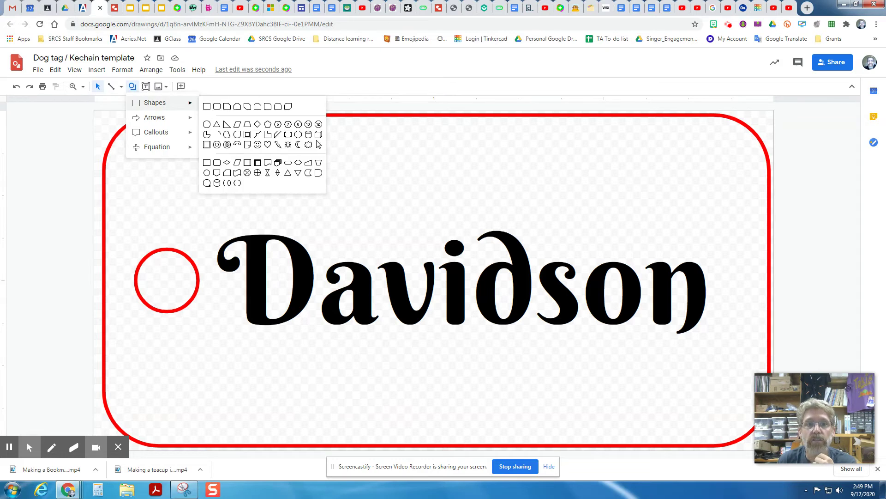
pyautogui.click(278, 145)
pyautogui.moveTo(409, 351); pyautogui.dragTo(519, 402)
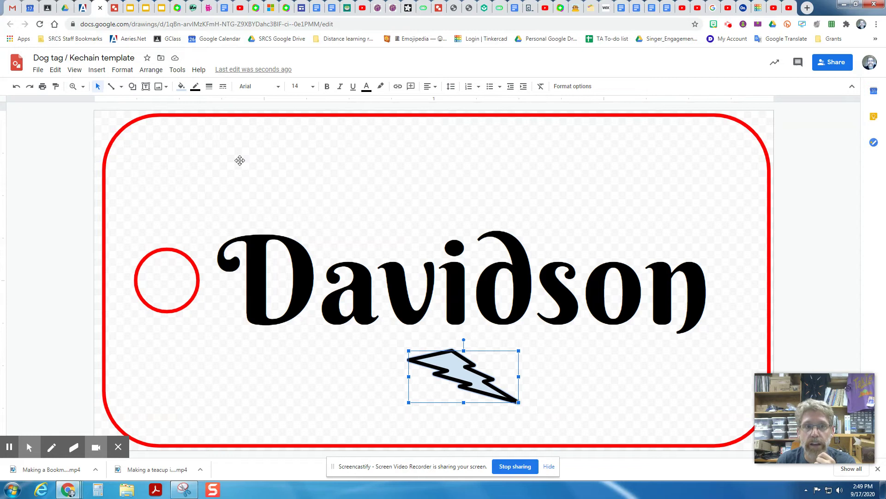
pyautogui.click(181, 86)
pyautogui.click(193, 121)
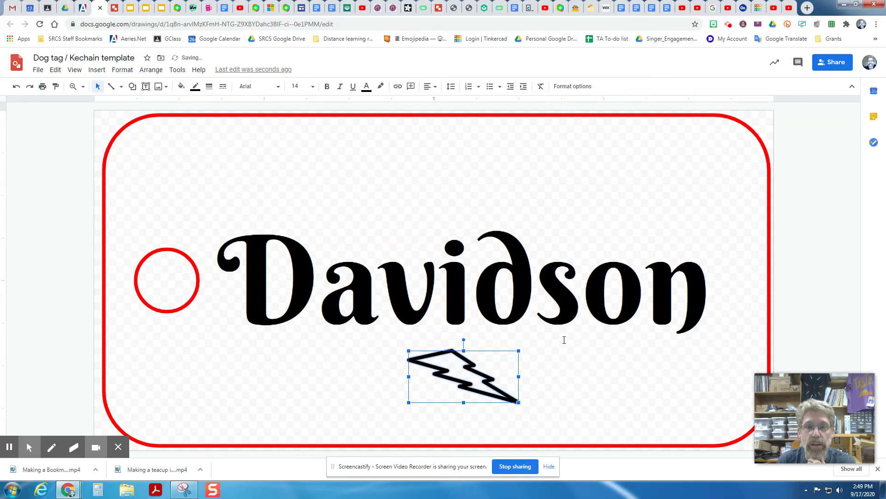
# Centre the lightning bolt on the page and enlarge it to fill the space below the name
pyautogui.click(586, 375)
pyautogui.moveTo(470, 370); pyautogui.dragTo(447, 368)
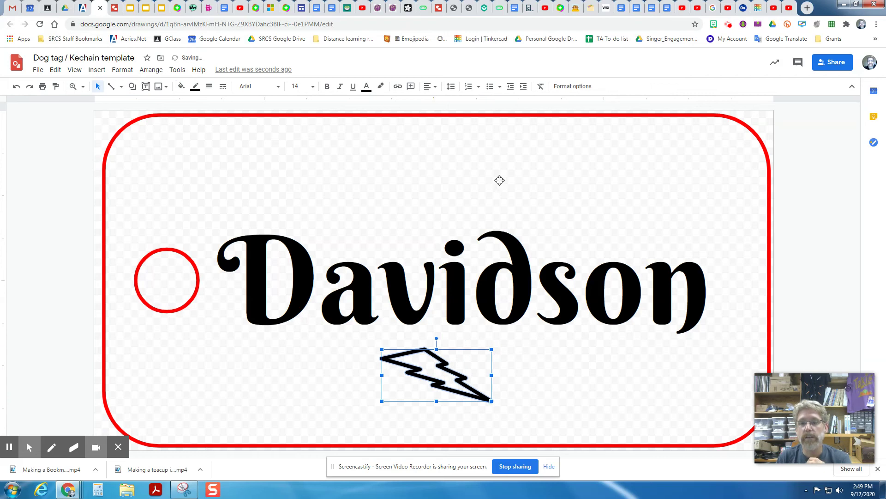
pyautogui.click(28, 345)
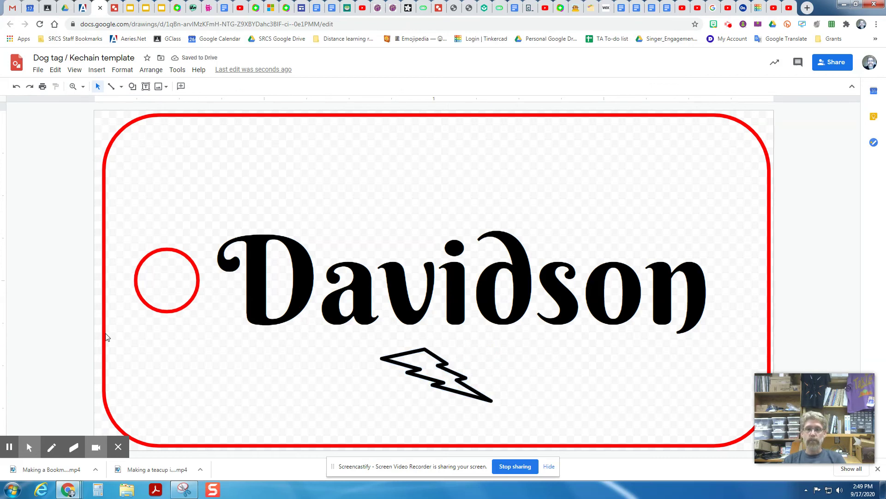
pyautogui.click(456, 385)
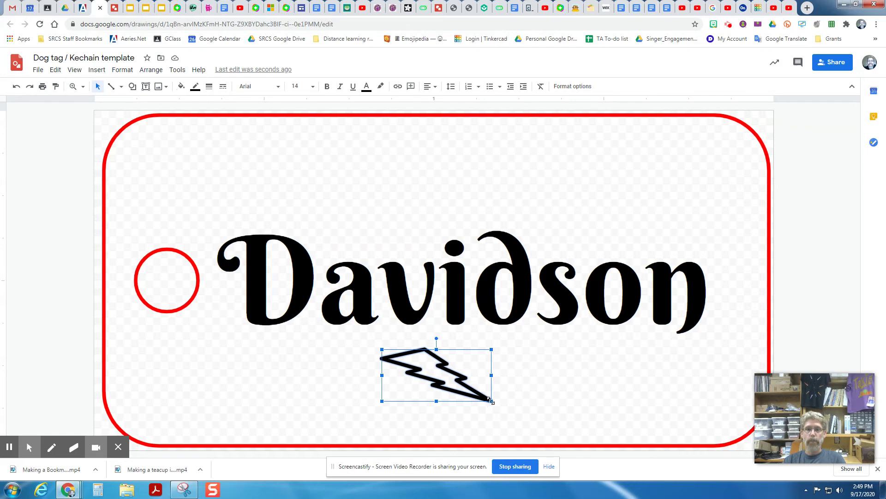
pyautogui.moveTo(491, 401); pyautogui.dragTo(487, 421)
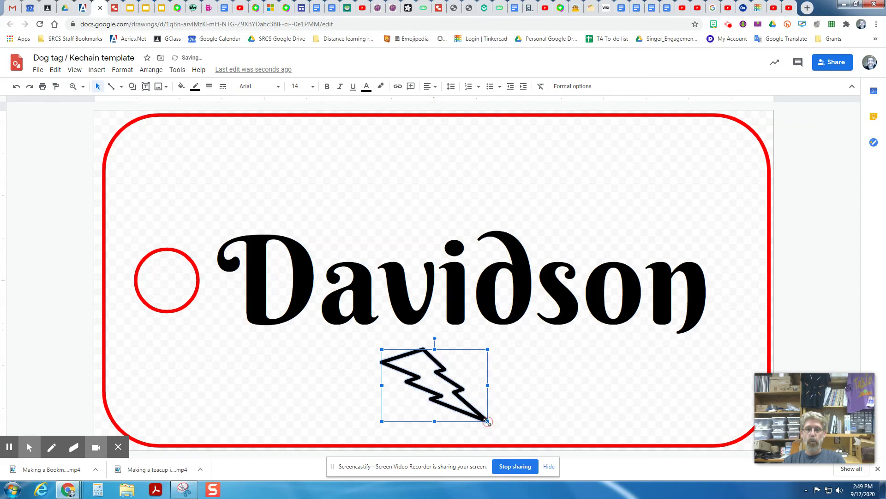
pyautogui.click(79, 298)
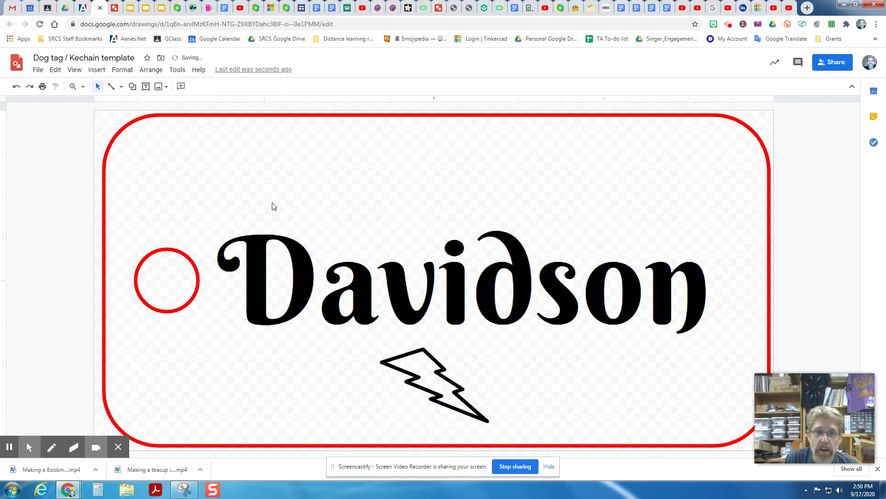